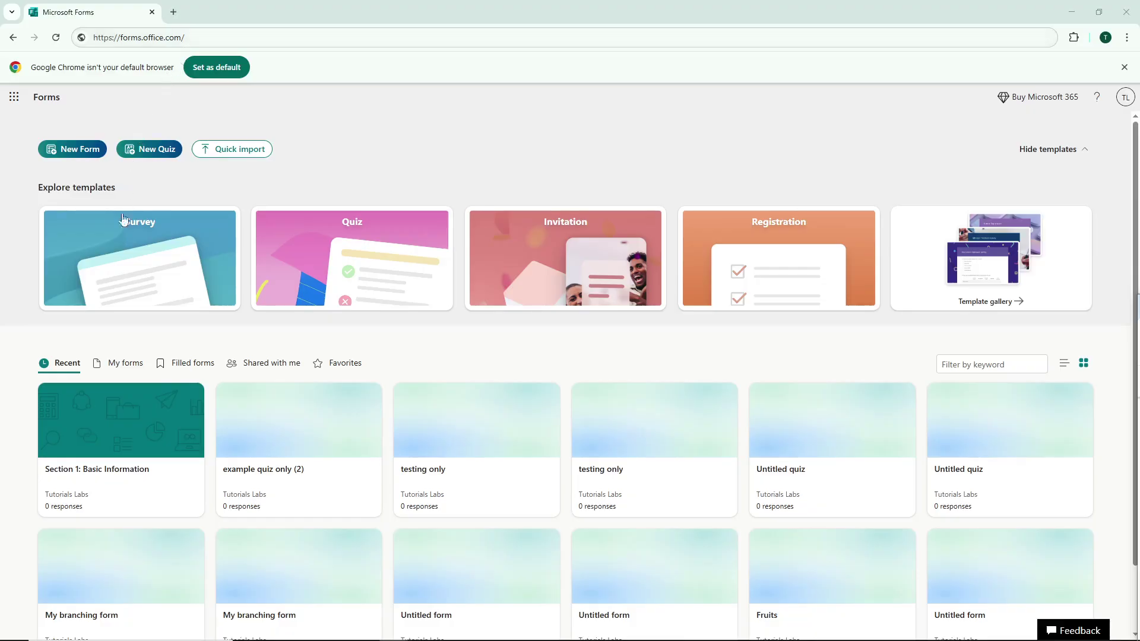
Open the "My branching form" form with the left-most position of that name from the list of own forms.
left_click(119, 370)
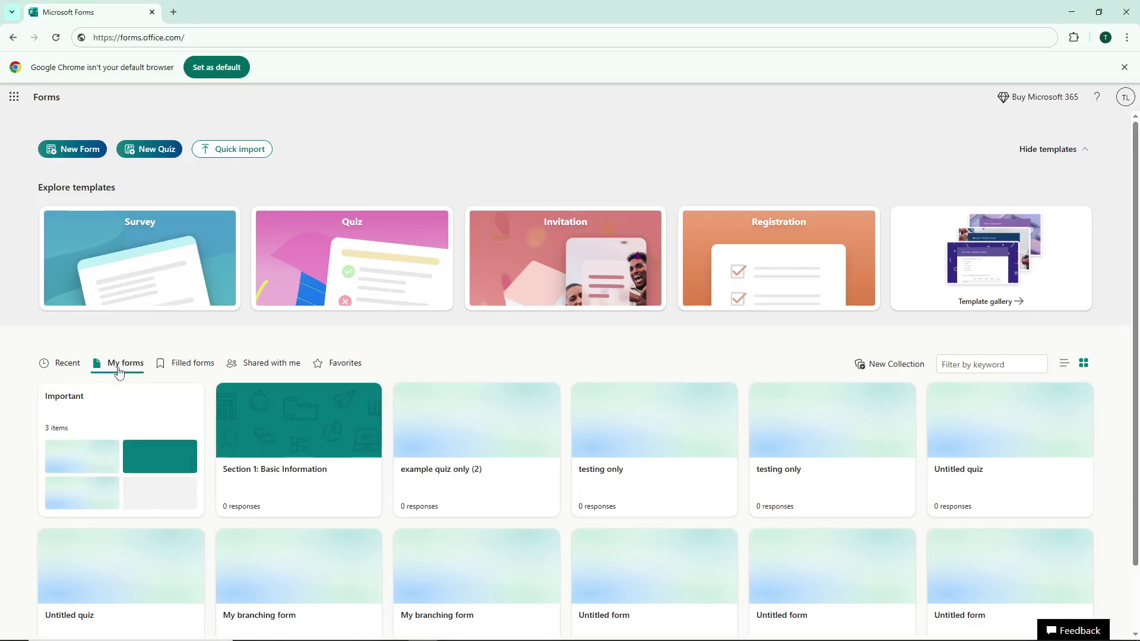
scroll(126, 372, "down", 1)
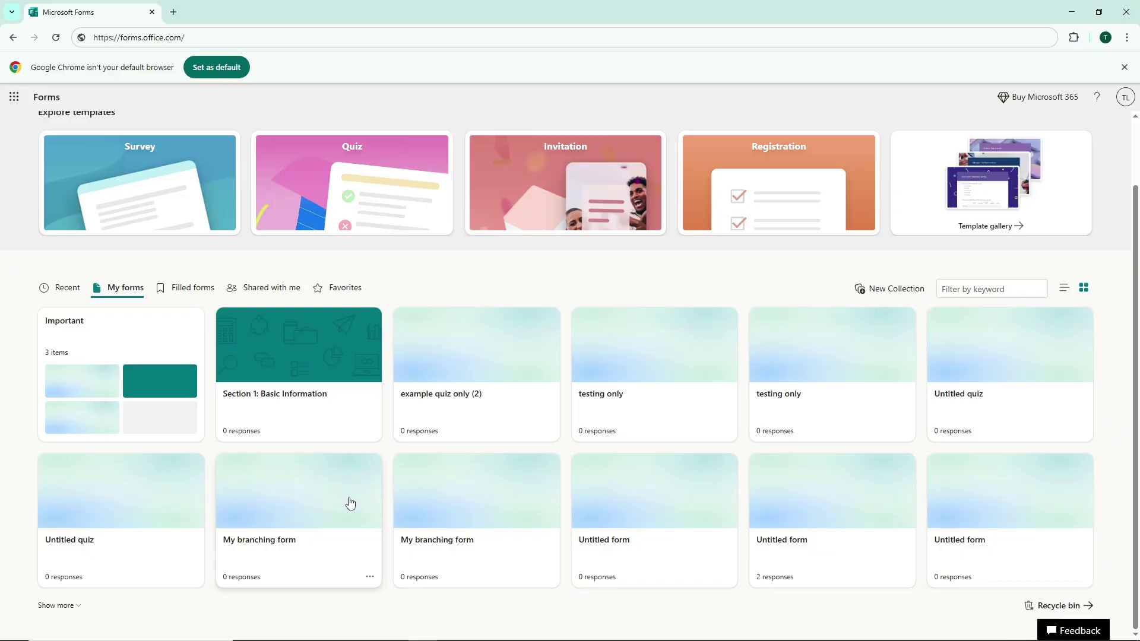
left_click(303, 500)
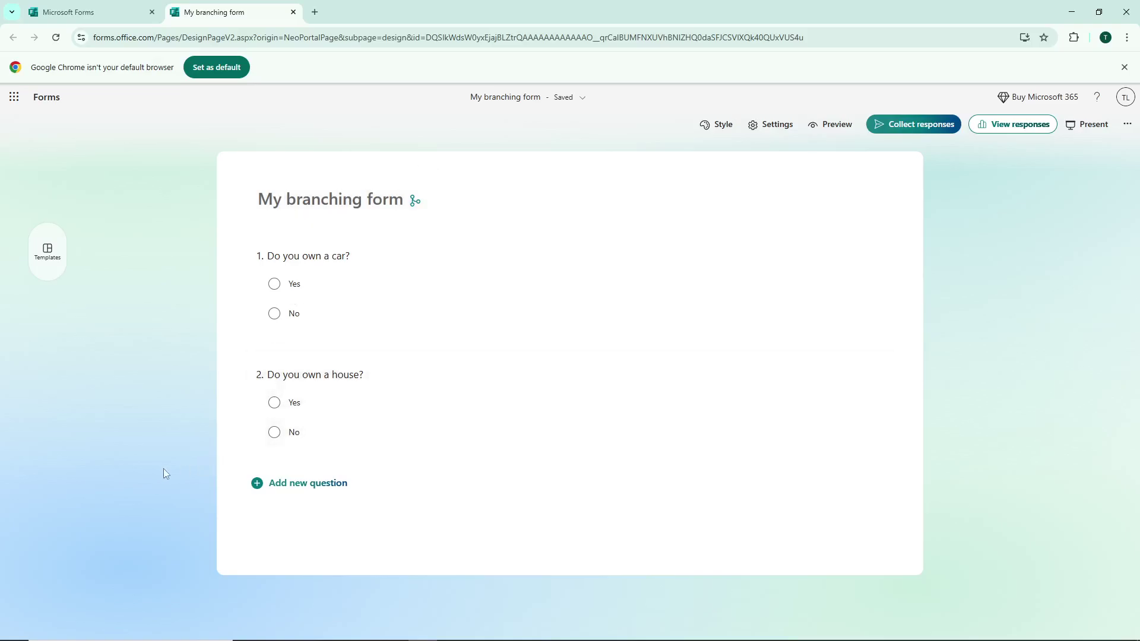
Add a new choice question to the form with the text "do you like fruits".
left_click(287, 493)
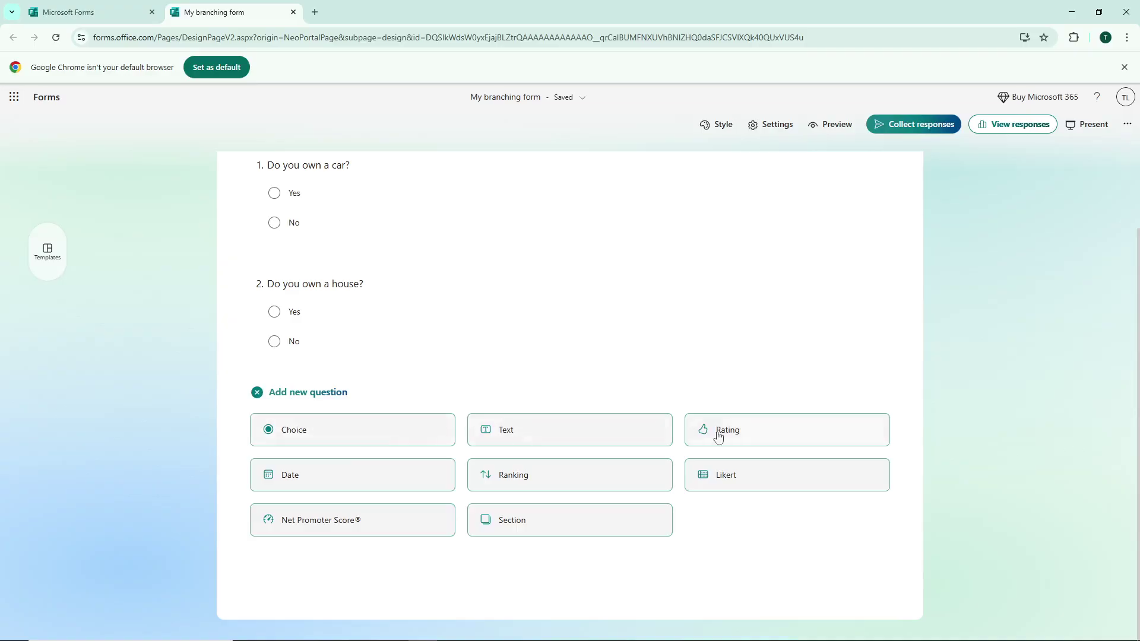
left_click(359, 440)
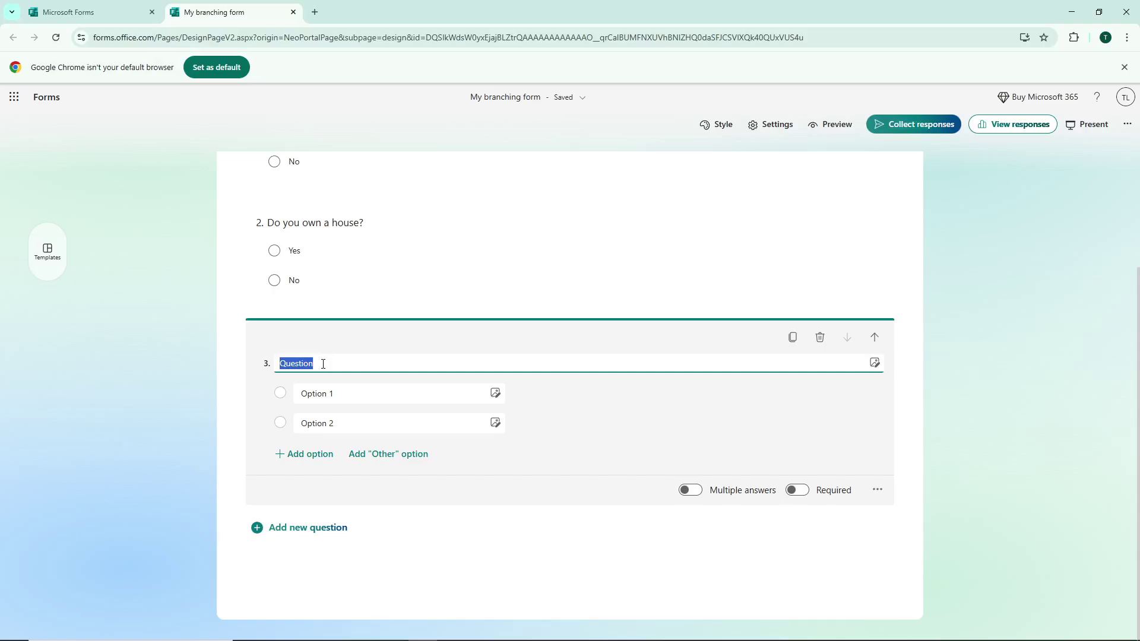
left_click(344, 393)
left_click(343, 418)
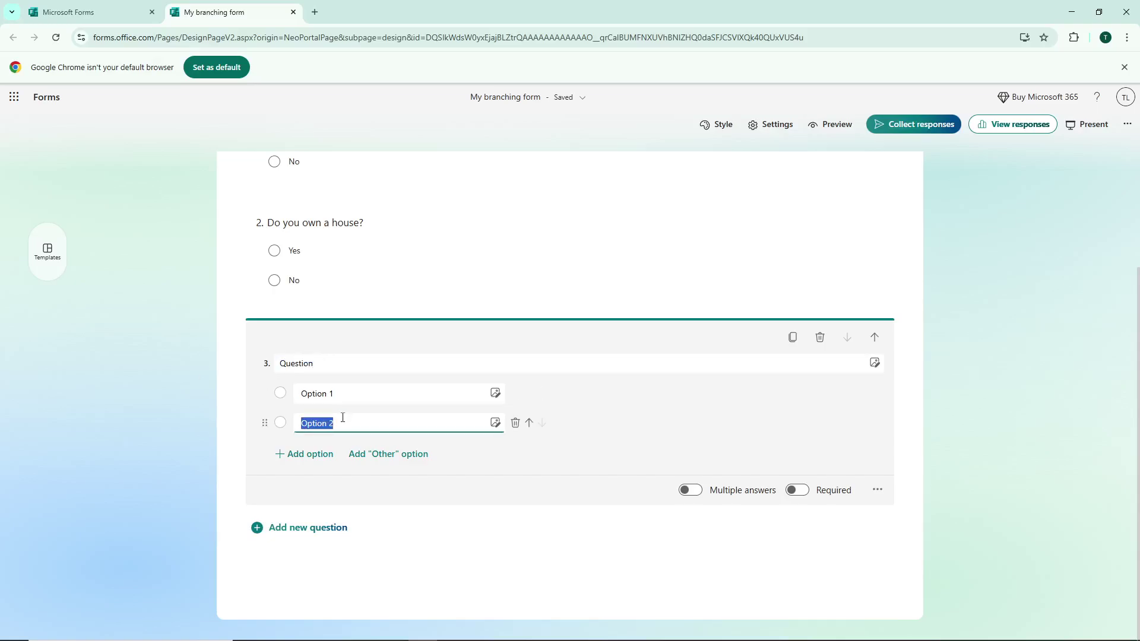
left_click(328, 364)
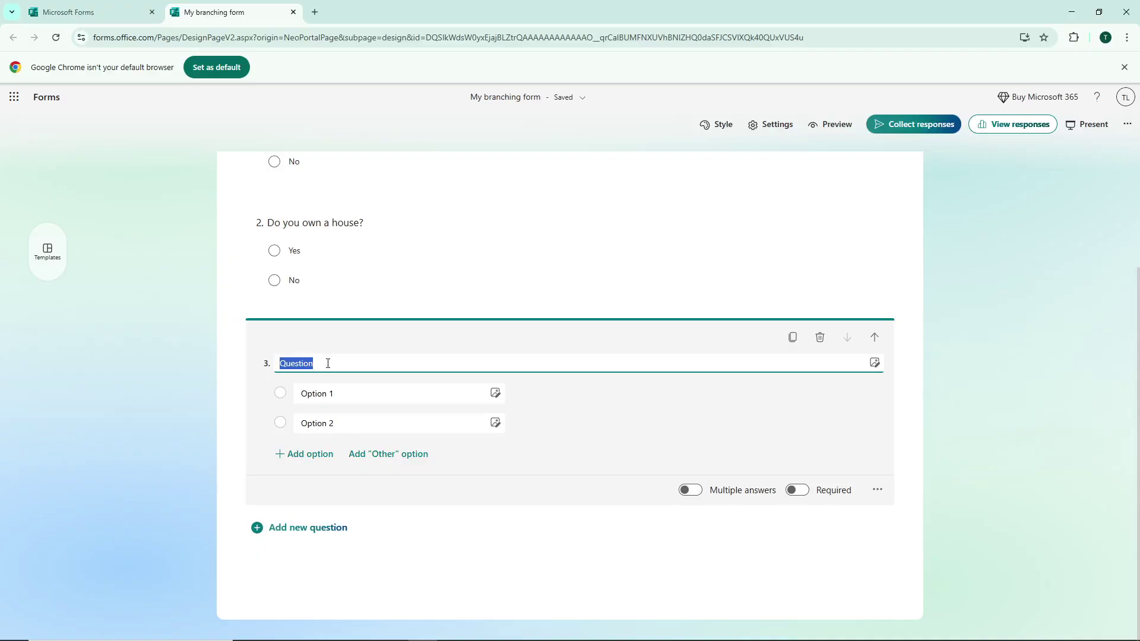
type("do you")
key("BackSpace")
key("BackSpace")
type("ou")
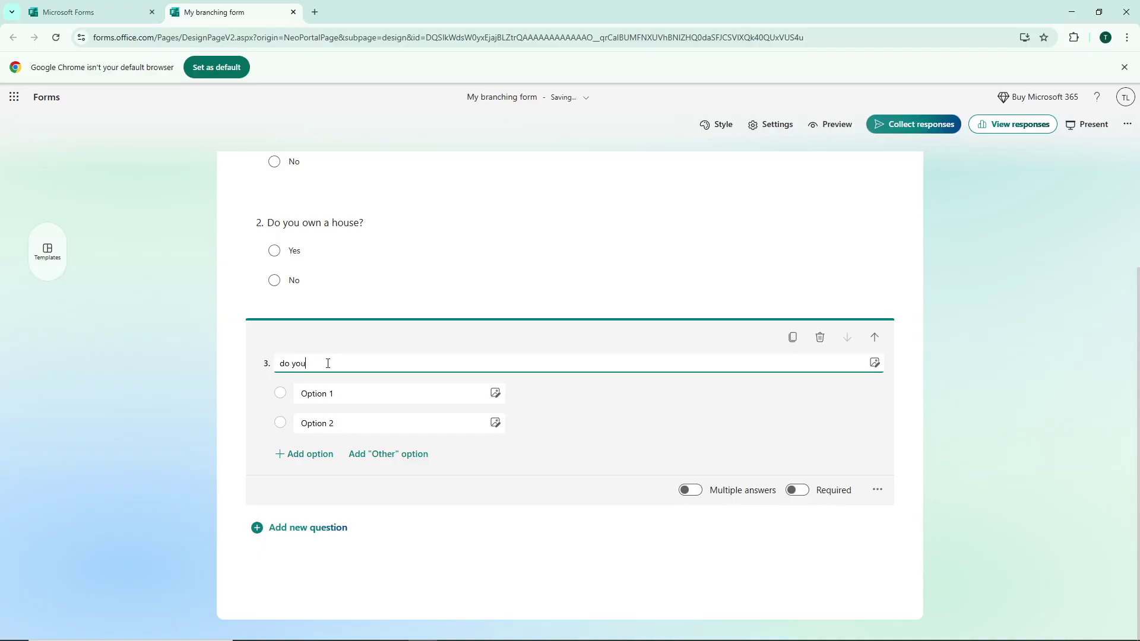
type(" like fruits")
Name the two answer options of the fruits question "yes" and "no".
left_click(348, 394)
type("yes")
left_click(333, 453)
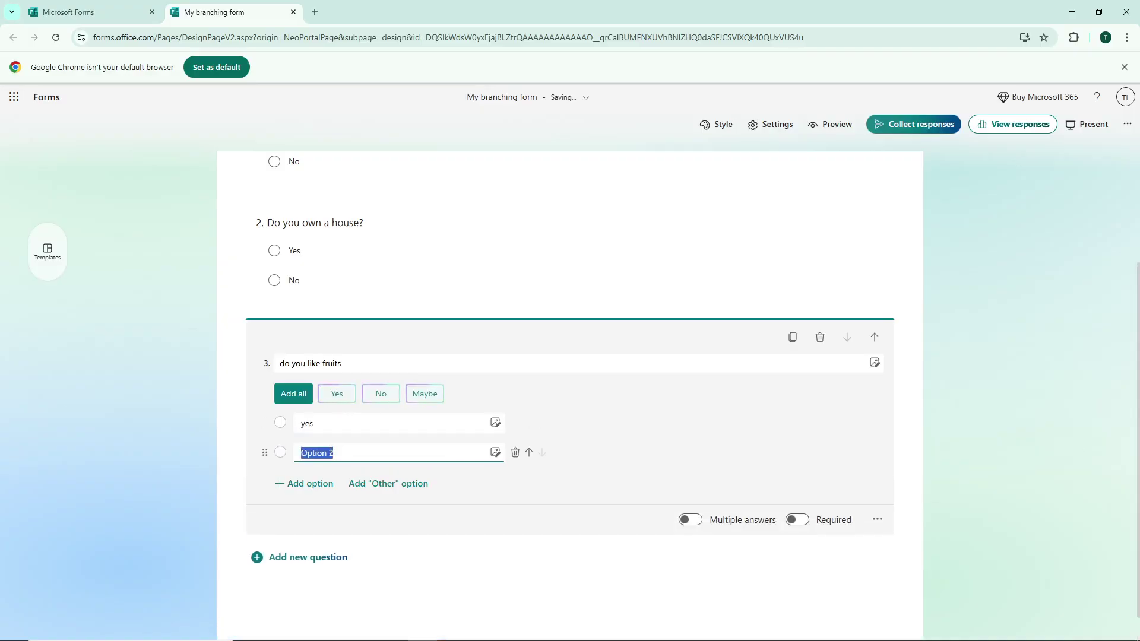
type("no")
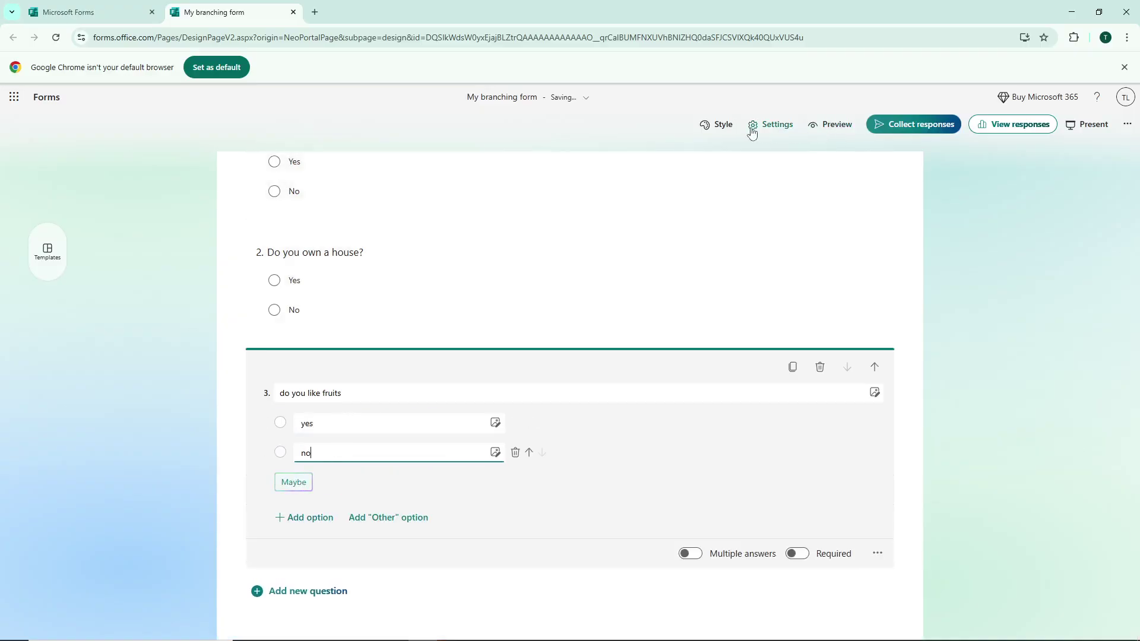
Try several form layouts and apply the one with a title box overlapping the header image.
left_click(719, 133)
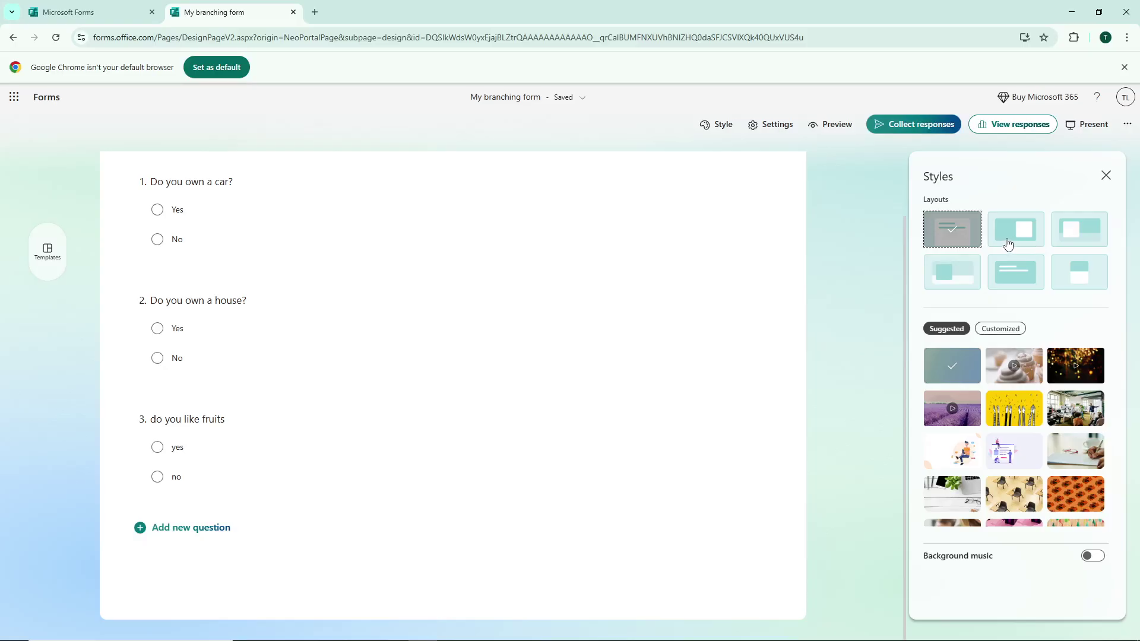
left_click(1008, 244)
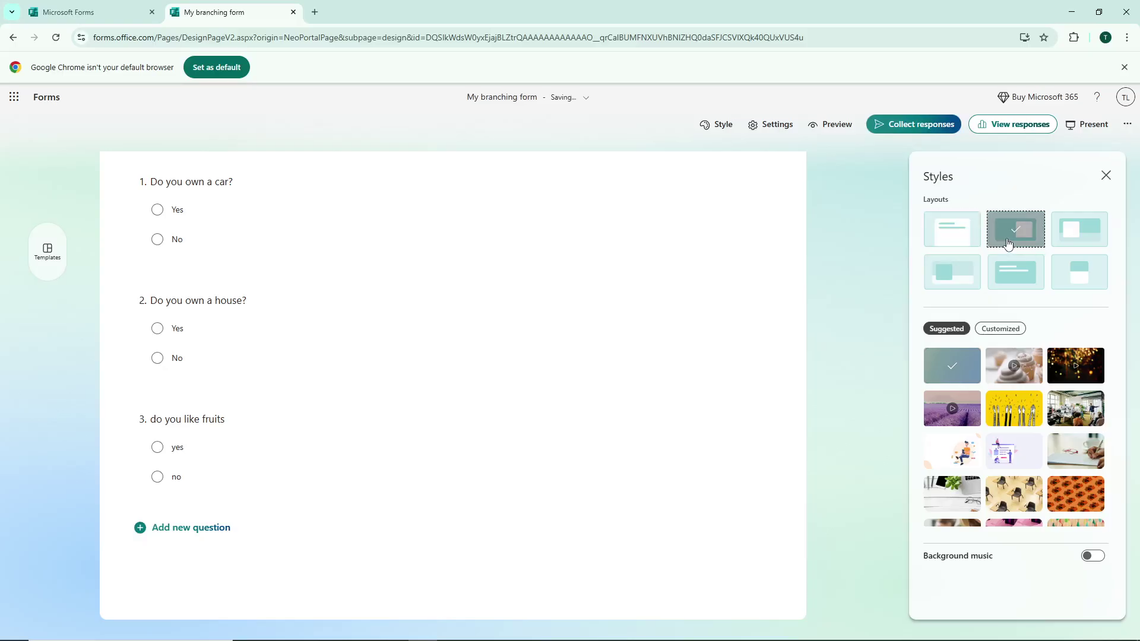
left_click(1082, 239)
left_click(1004, 277)
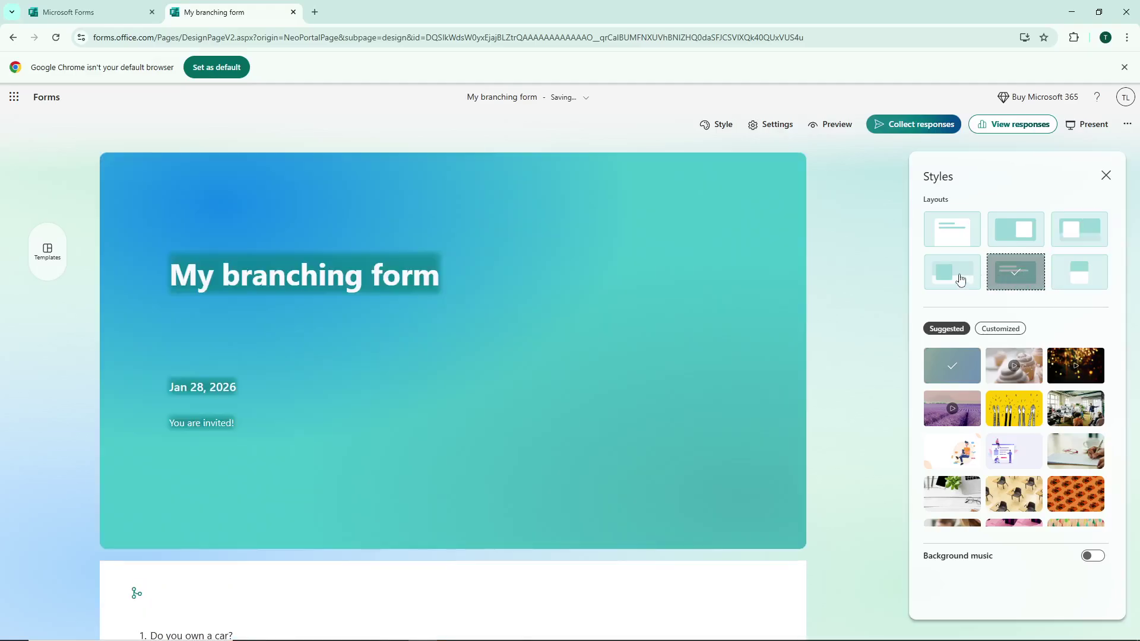
left_click(958, 273)
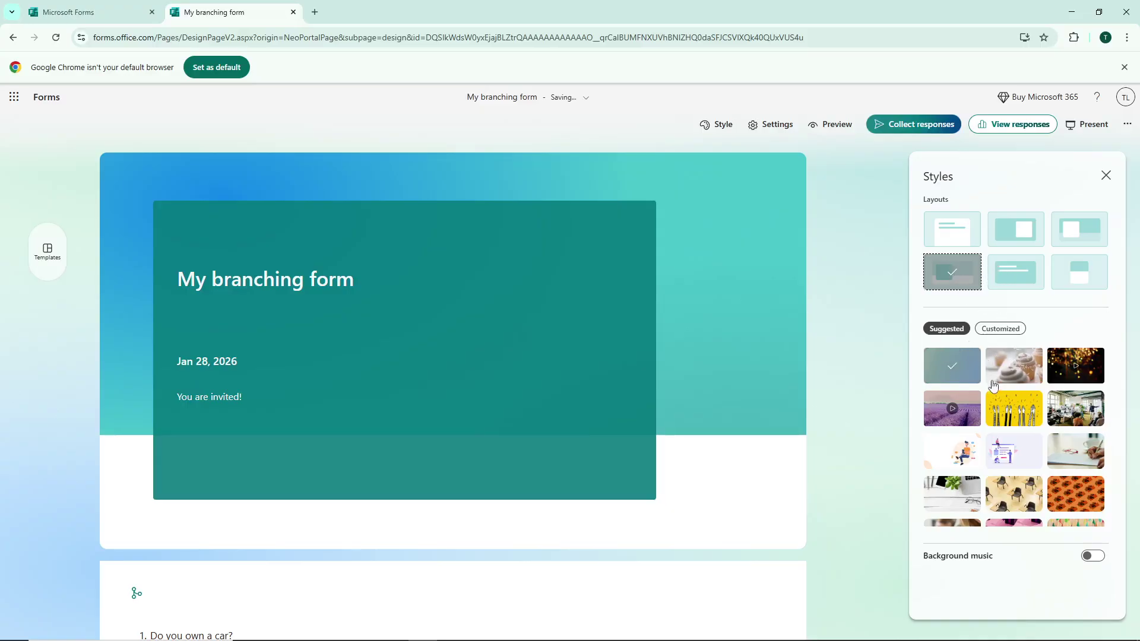
Browse the suggested themes and apply the peach gradient from the customized stock images as the form's background.
scroll(1054, 386, "down", 2)
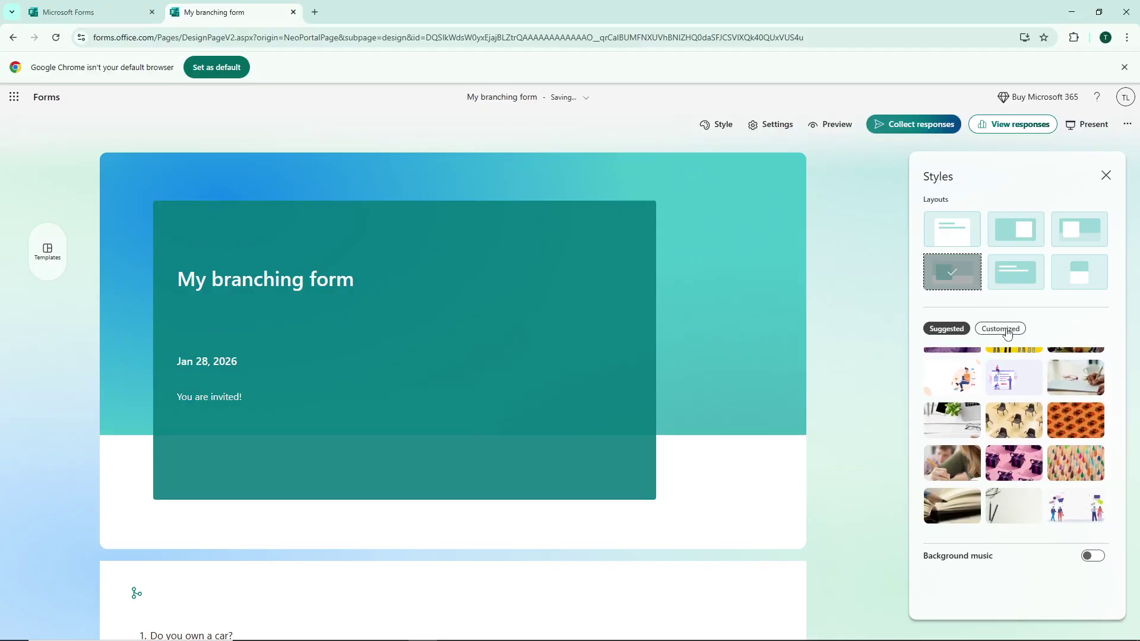
scroll(1037, 394, "up", 2)
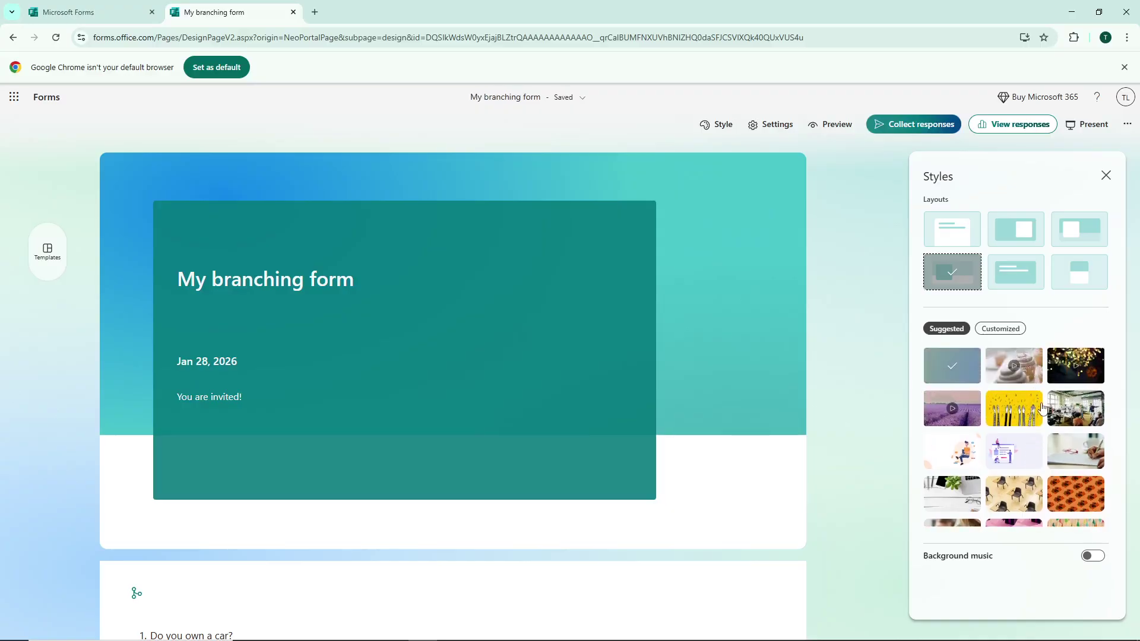
scroll(1028, 437, "down", 2)
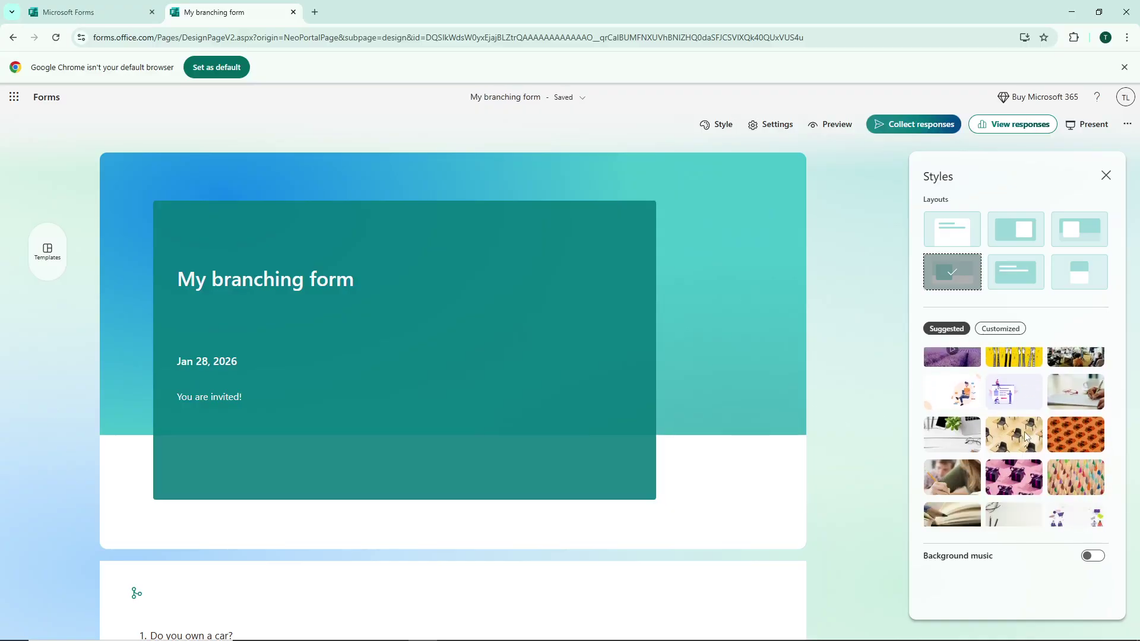
scroll(1027, 437, "down", 2)
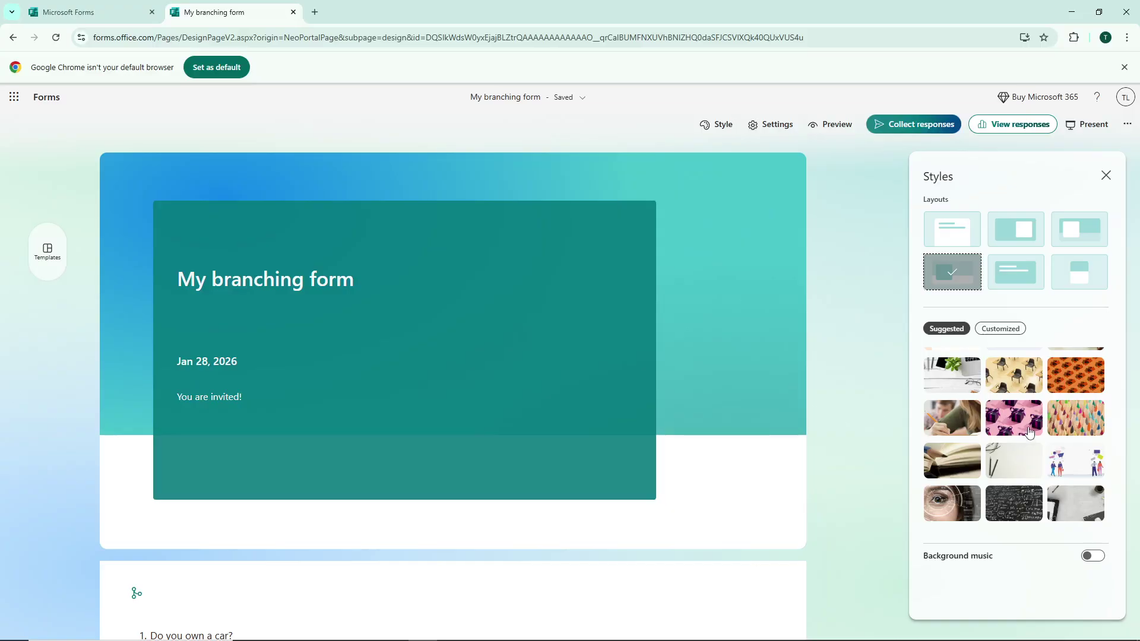
scroll(1030, 433, "down", 2)
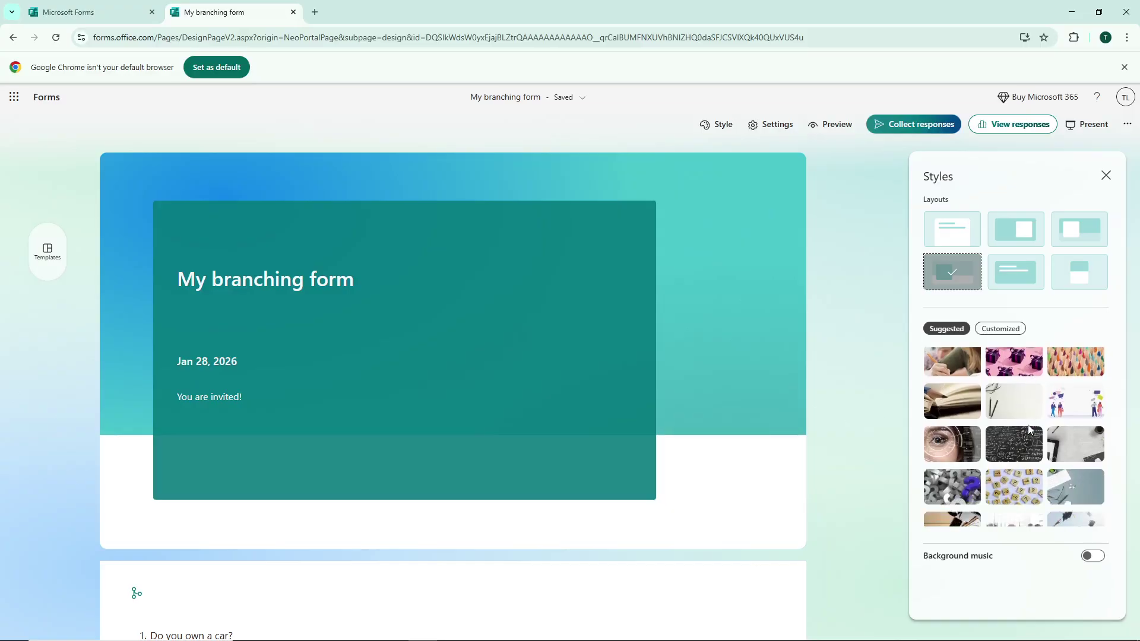
scroll(1026, 443, "up", 2)
left_click(1009, 330)
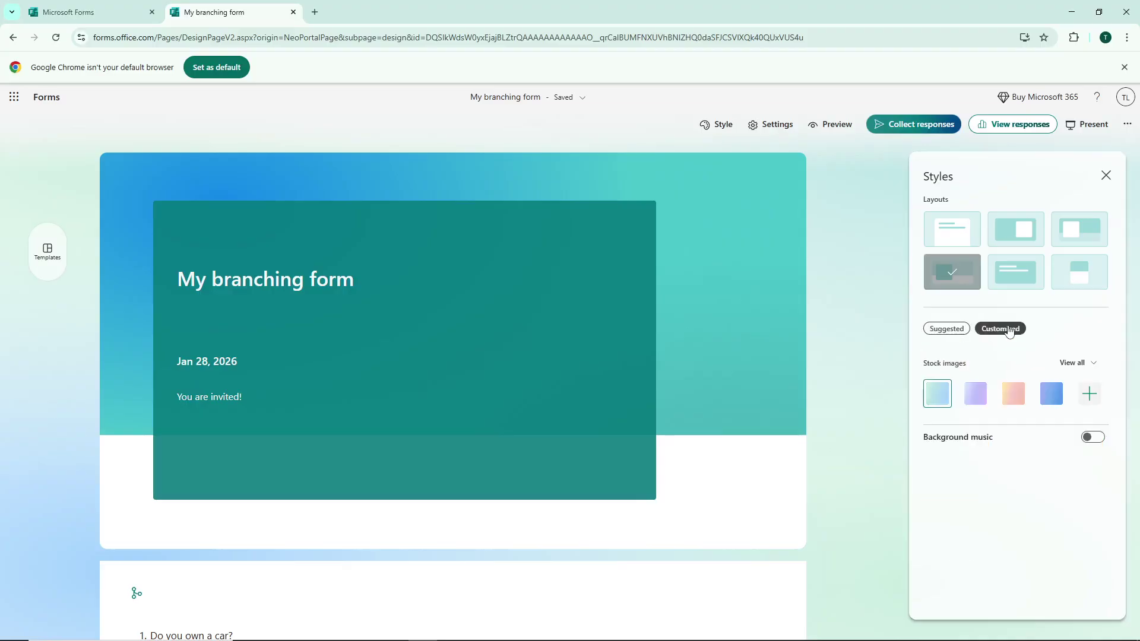
left_click(1021, 397)
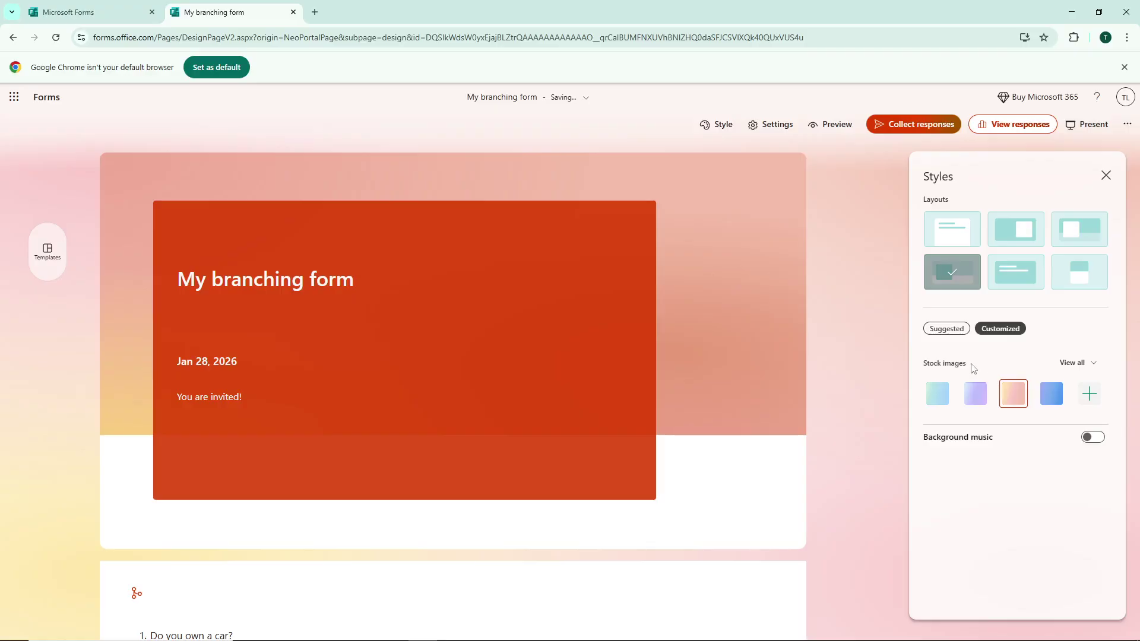
Apply the suggested orange theme with the repeated desk pattern as the form's style.
left_click(950, 329)
scroll(1024, 425, "down", 2)
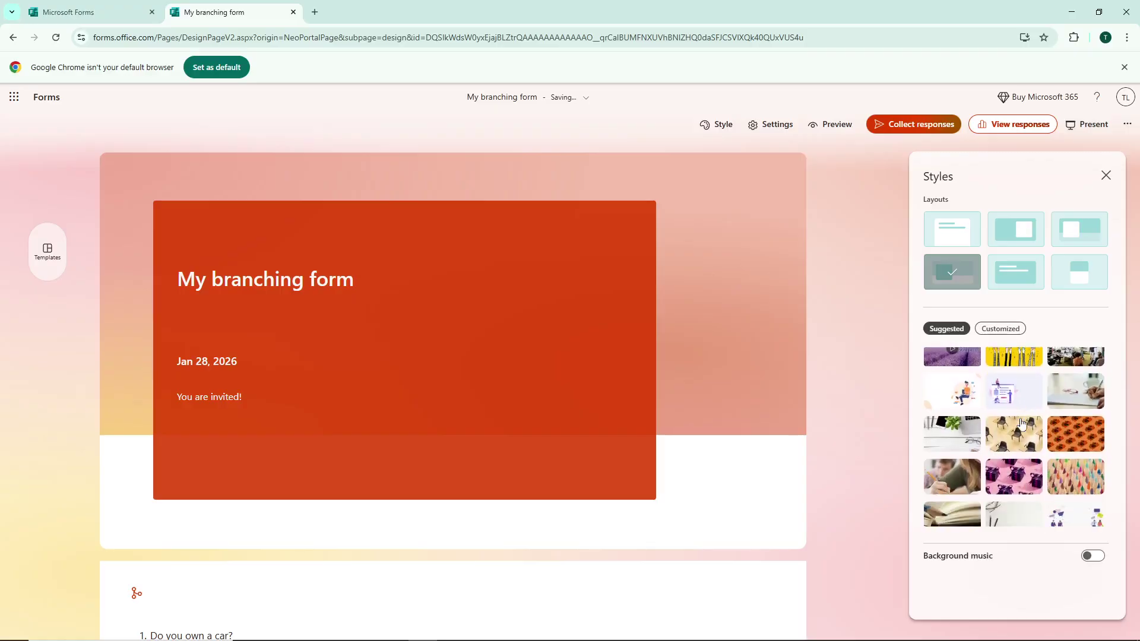
scroll(1031, 425, "down", 1)
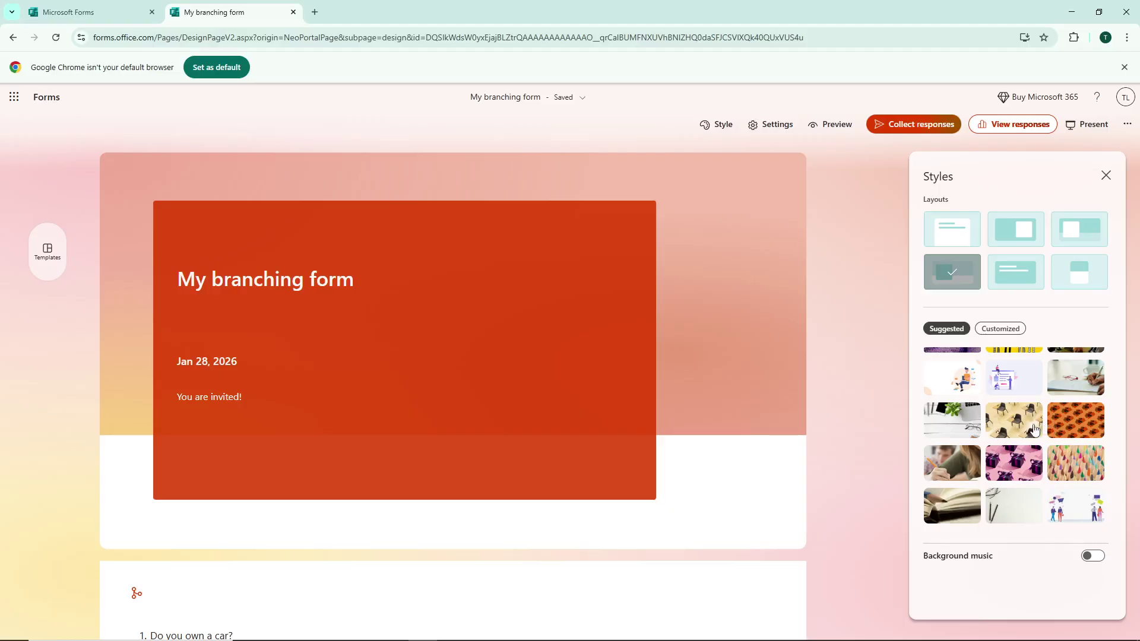
left_click(1066, 436)
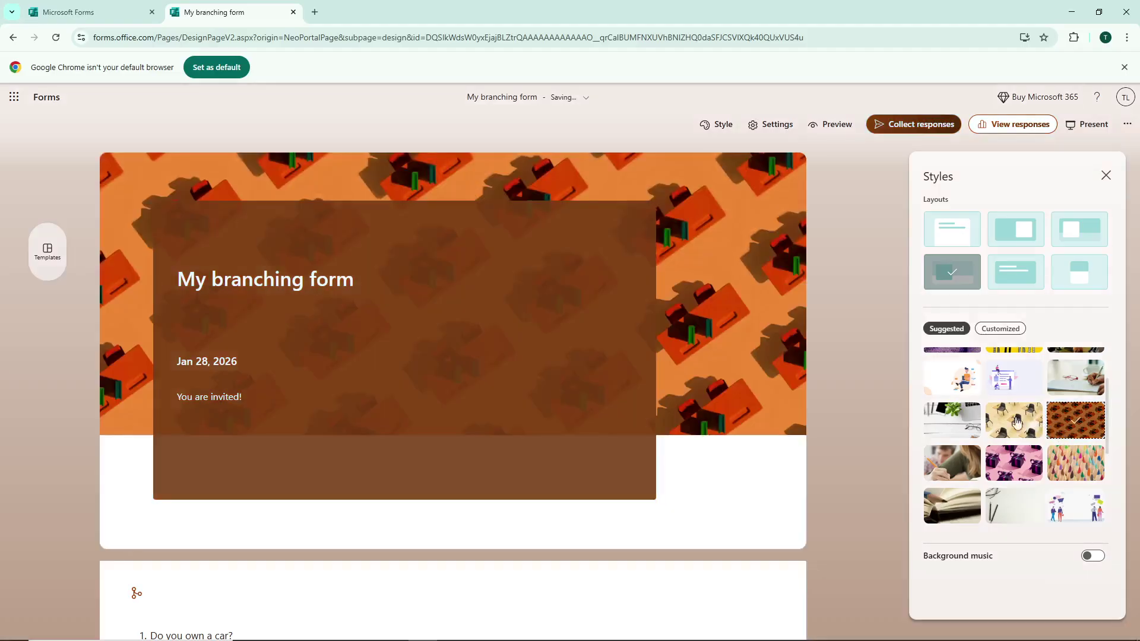
scroll(705, 331, "down", 4)
scroll(765, 326, "up", 3)
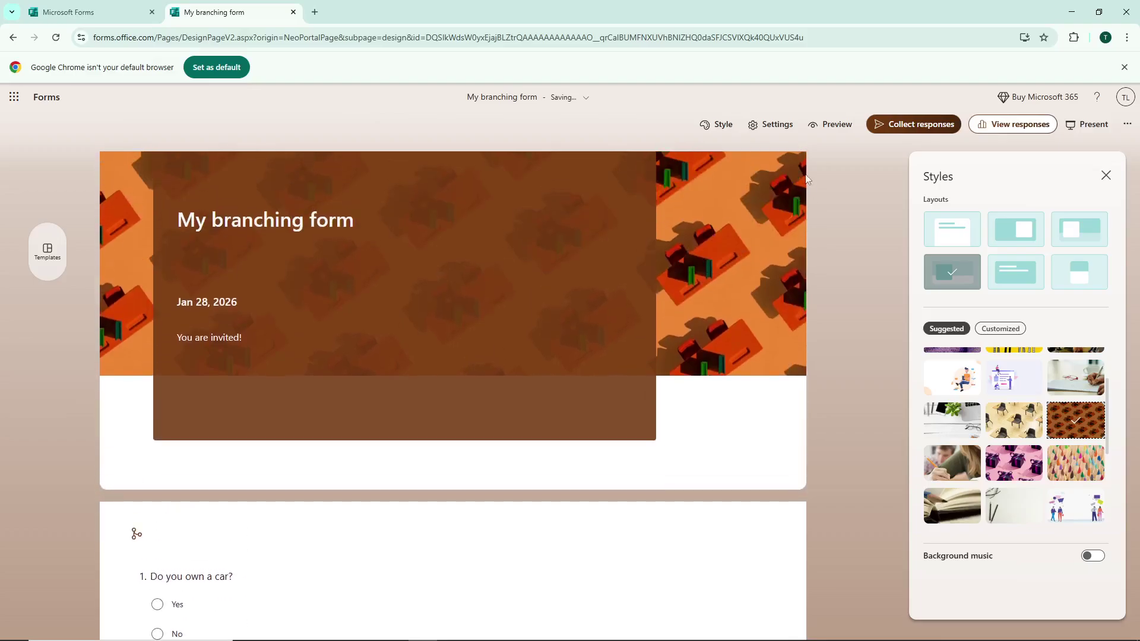
Enable the start date, end date, 30-minute time duration and email notification of each response in the form's settings.
left_click(777, 126)
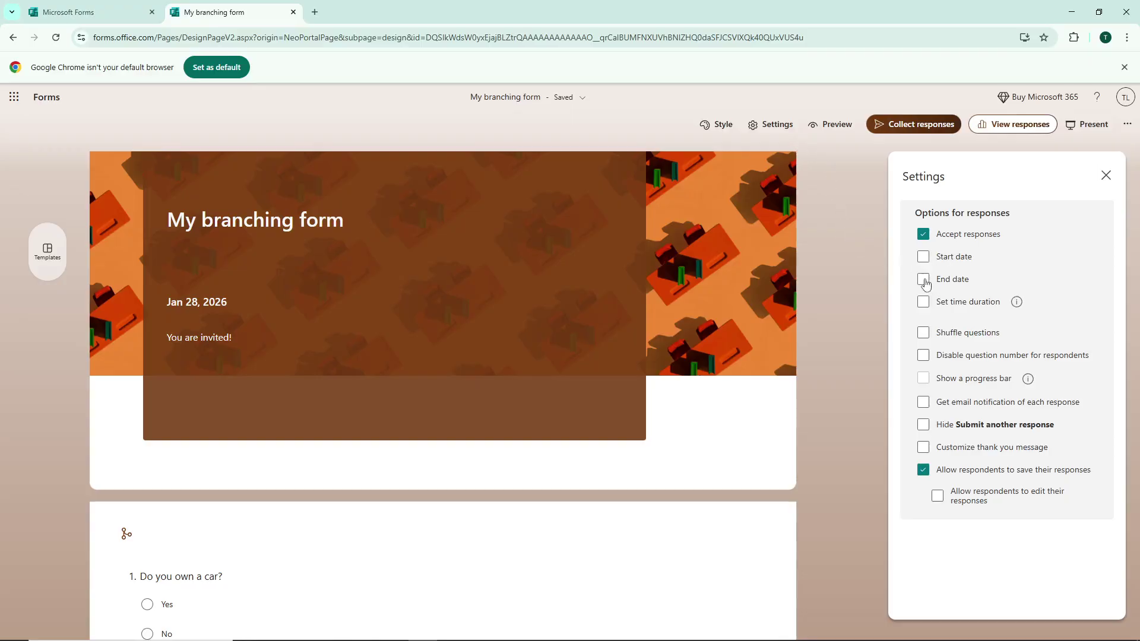
left_click(923, 257)
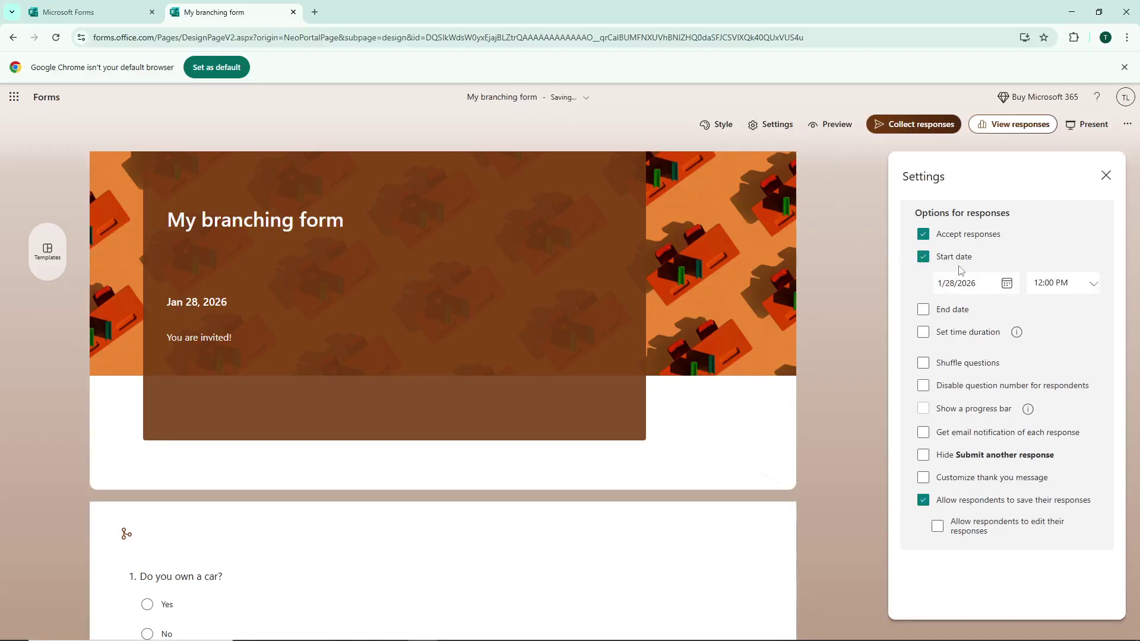
left_click(935, 310)
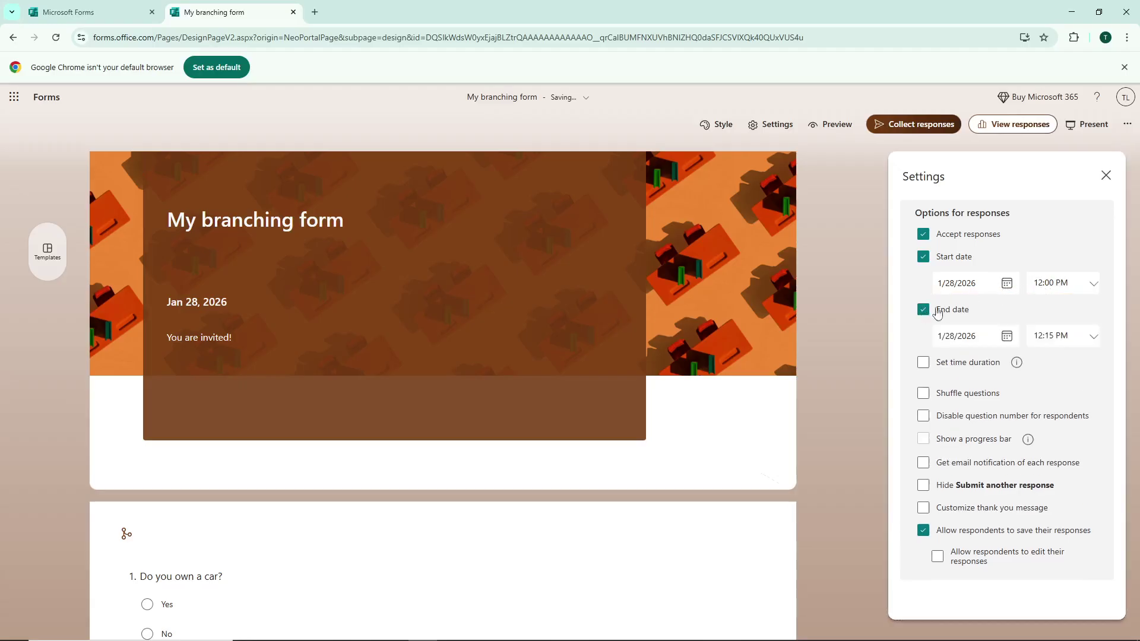
left_click(924, 364)
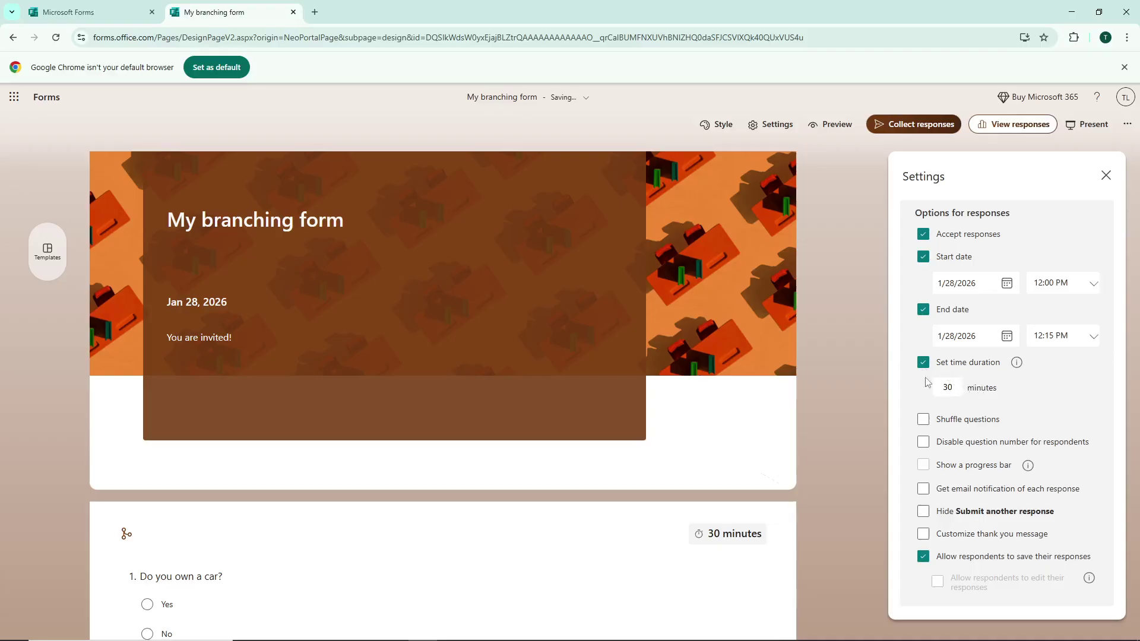
left_click(923, 490)
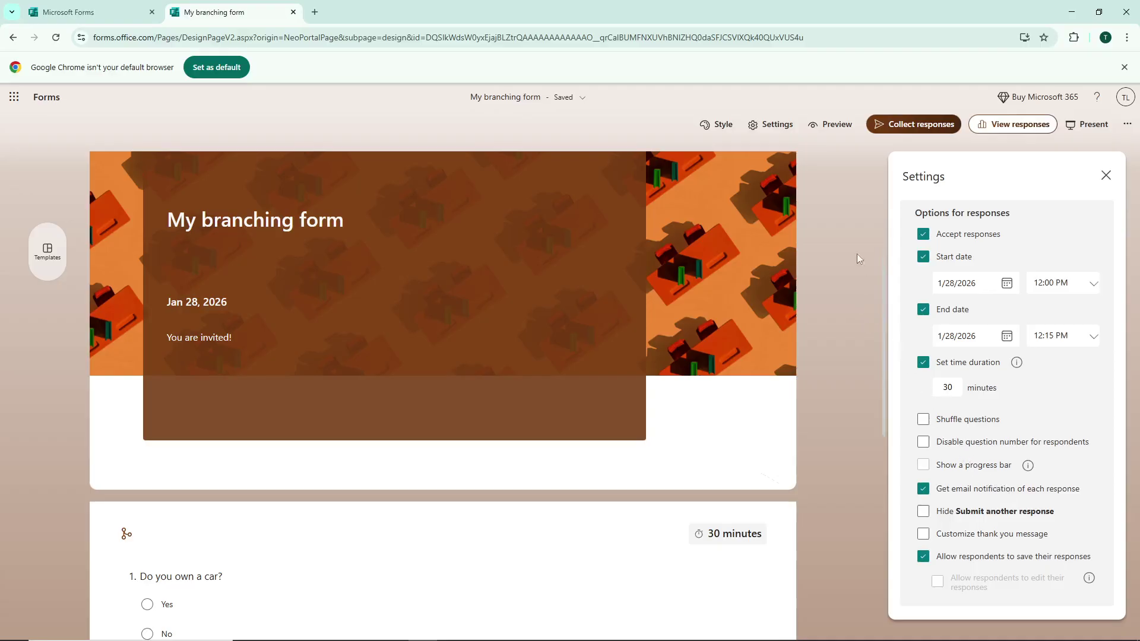
Preview the form, start it as a respondent, and answer Yes to both the car and house questions.
left_click(835, 125)
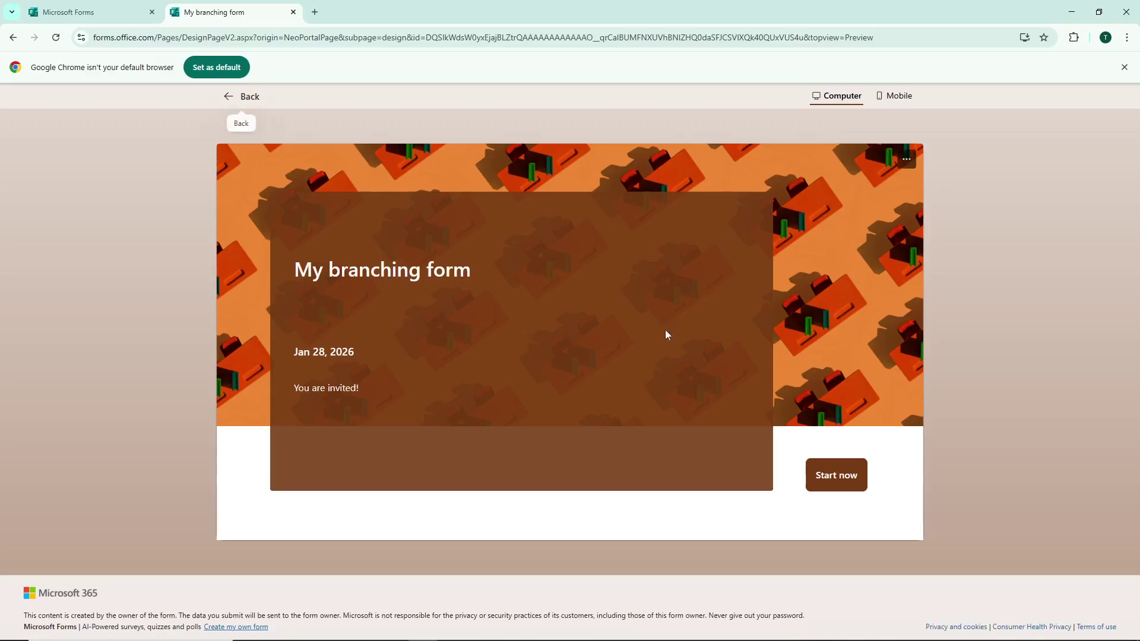
left_click(833, 474)
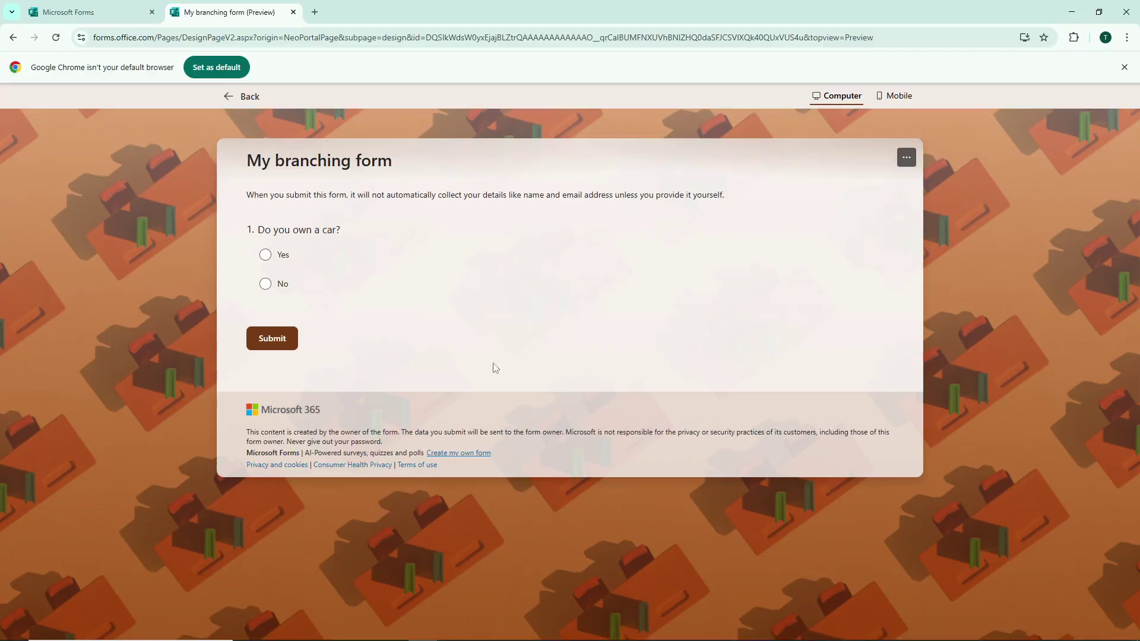
left_click(265, 256)
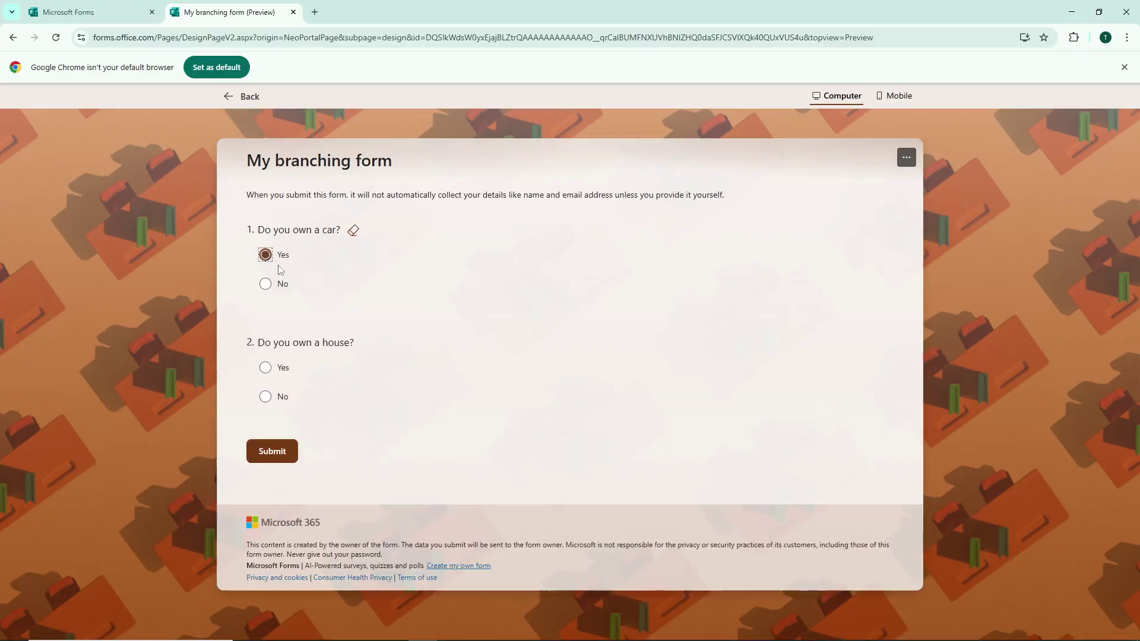
left_click(266, 368)
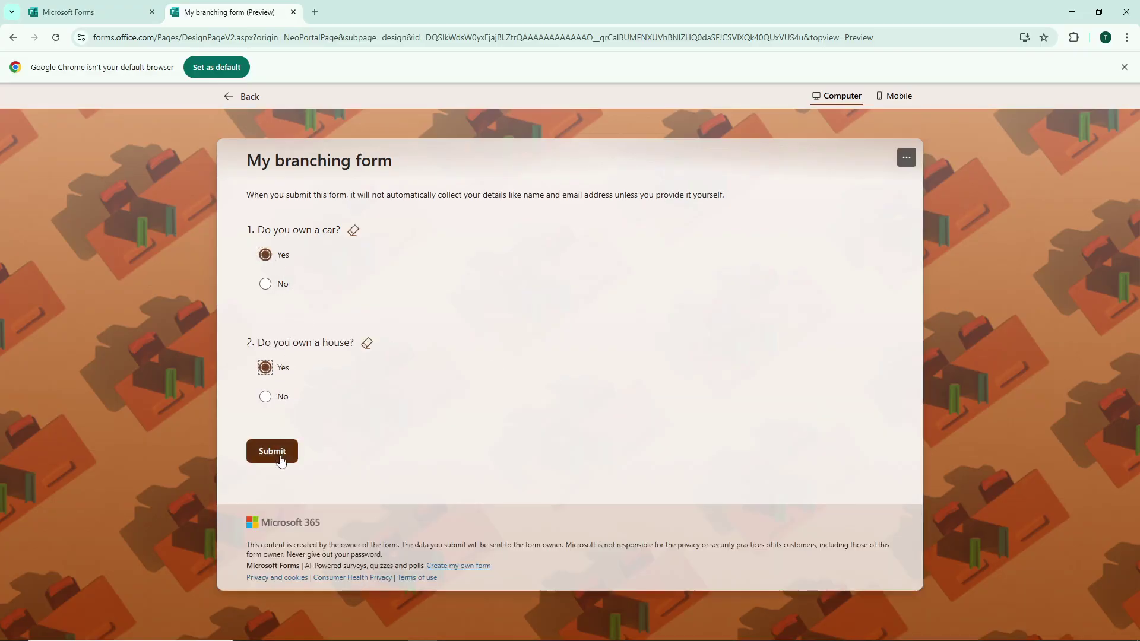